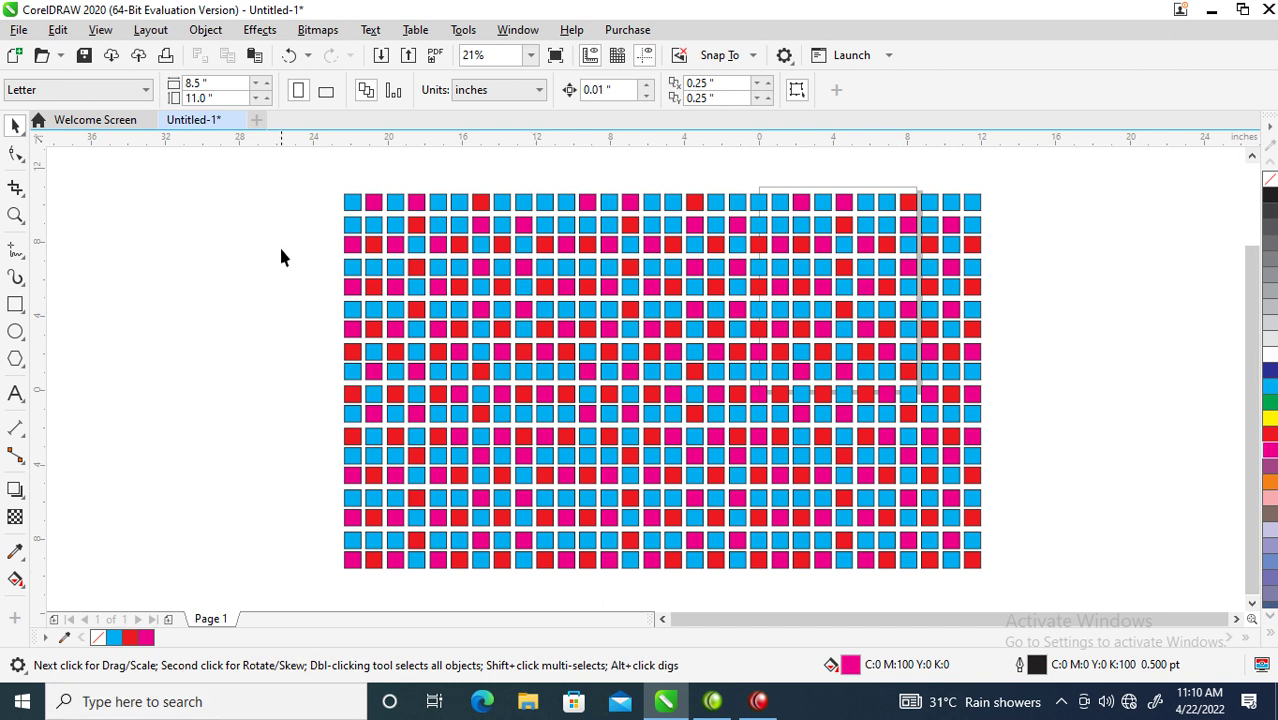
Step: Marquee-select the whole 540-square grid and open the Find and Replace docker from the Edit menu
drag(286, 176, 1017, 591)
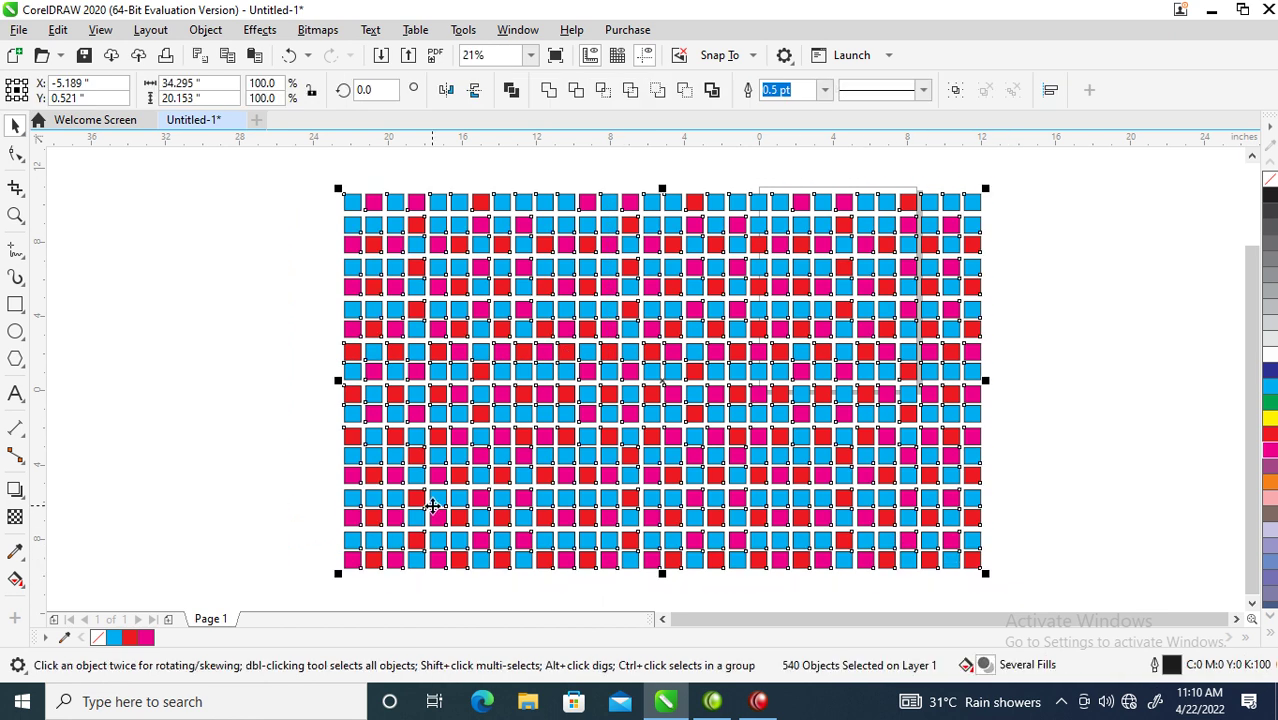
click(19, 30)
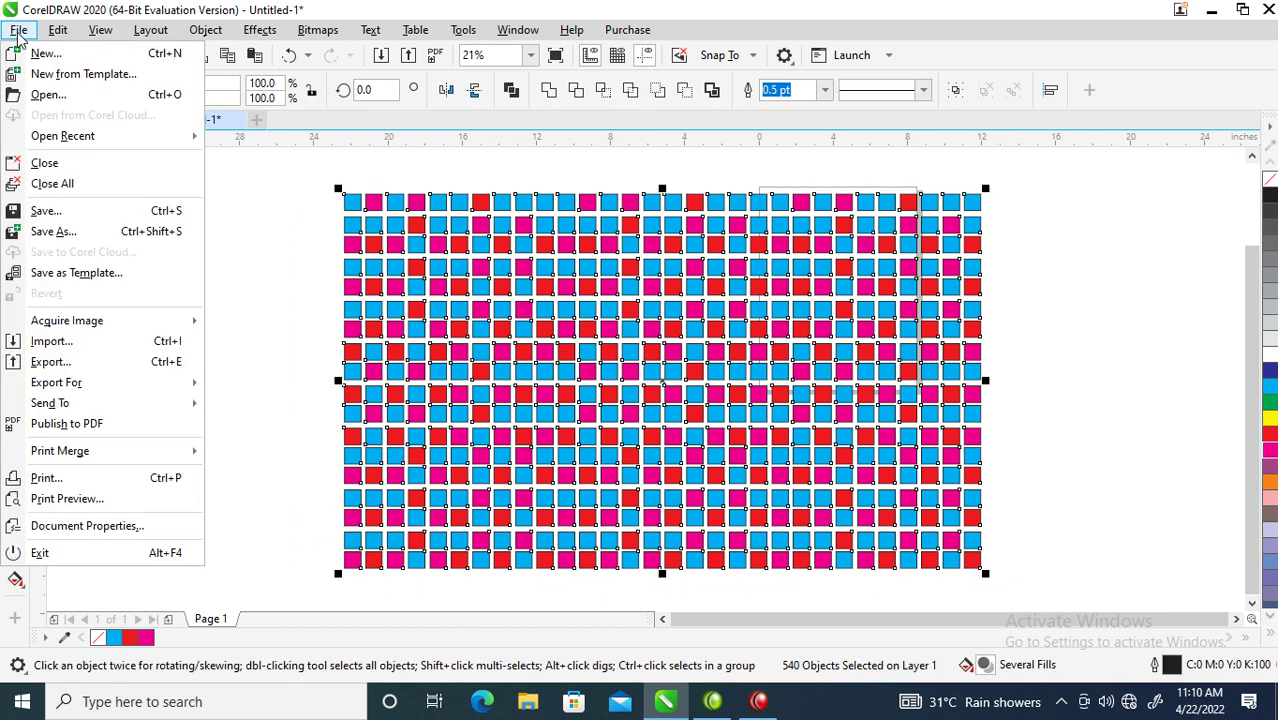
mouse_move(60, 31)
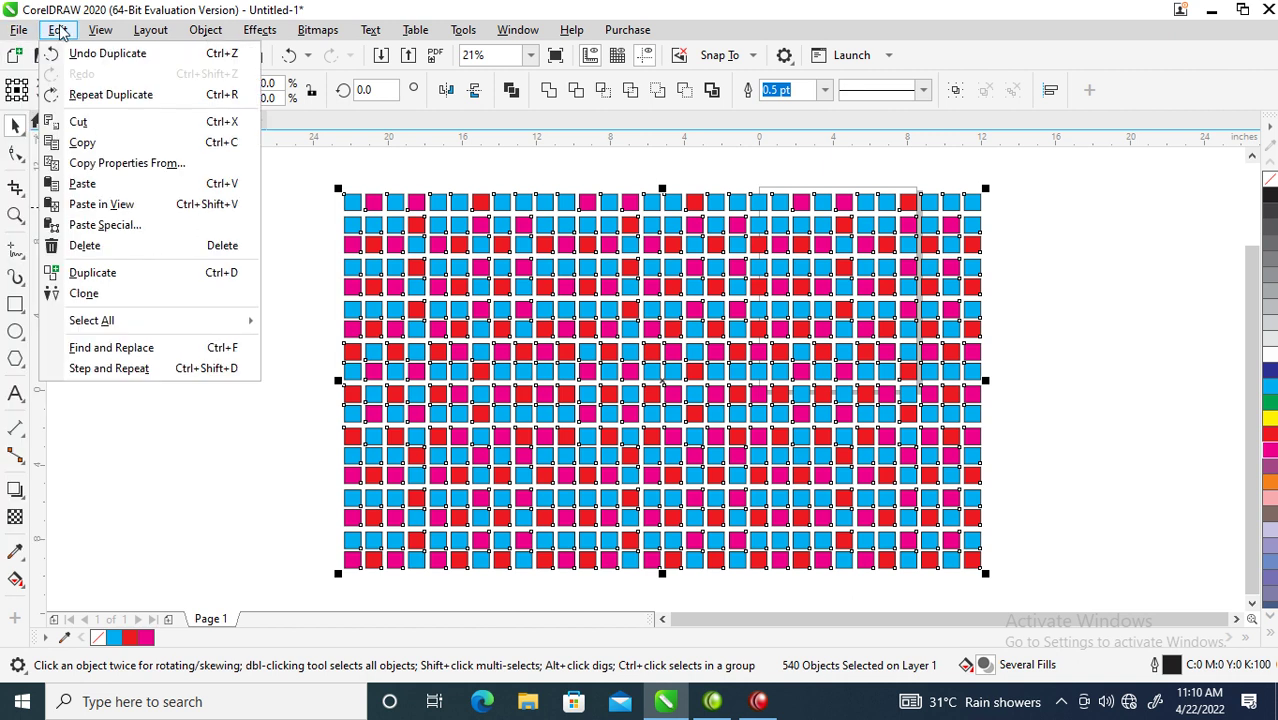
click(110, 350)
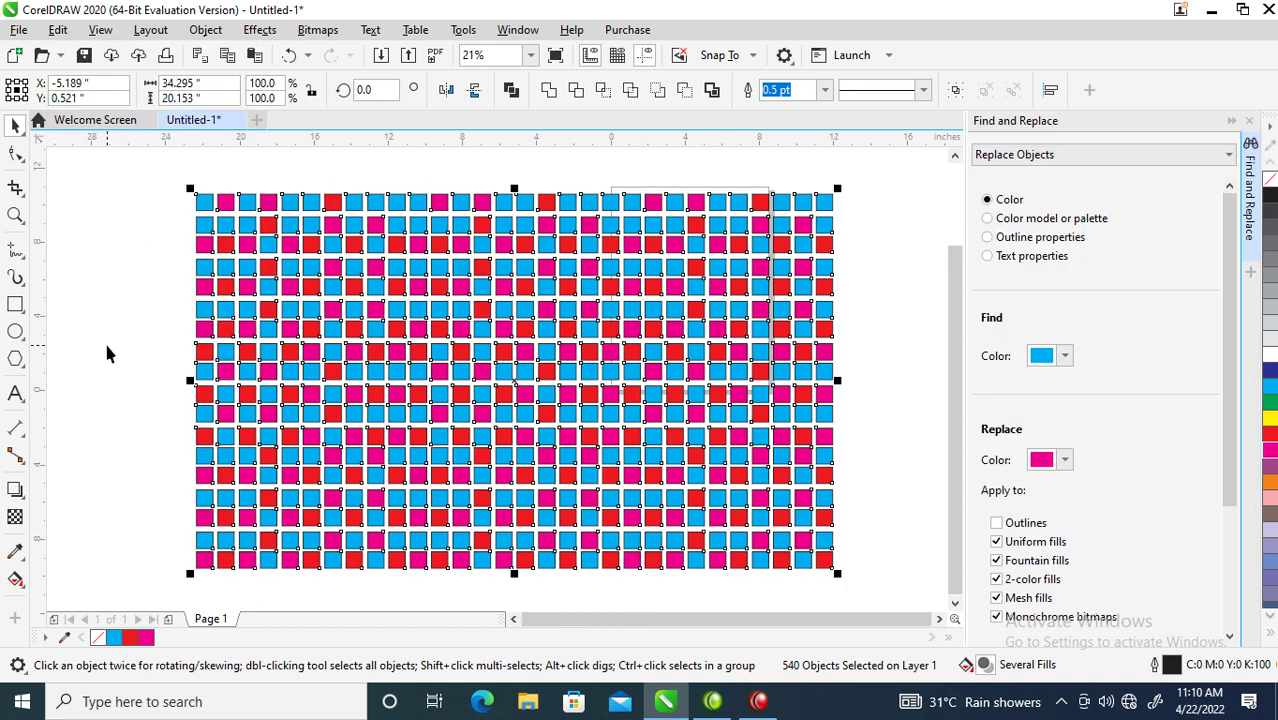
Step: Sample red from a square as the find colour and choose yellow as the replacement
click(1065, 357)
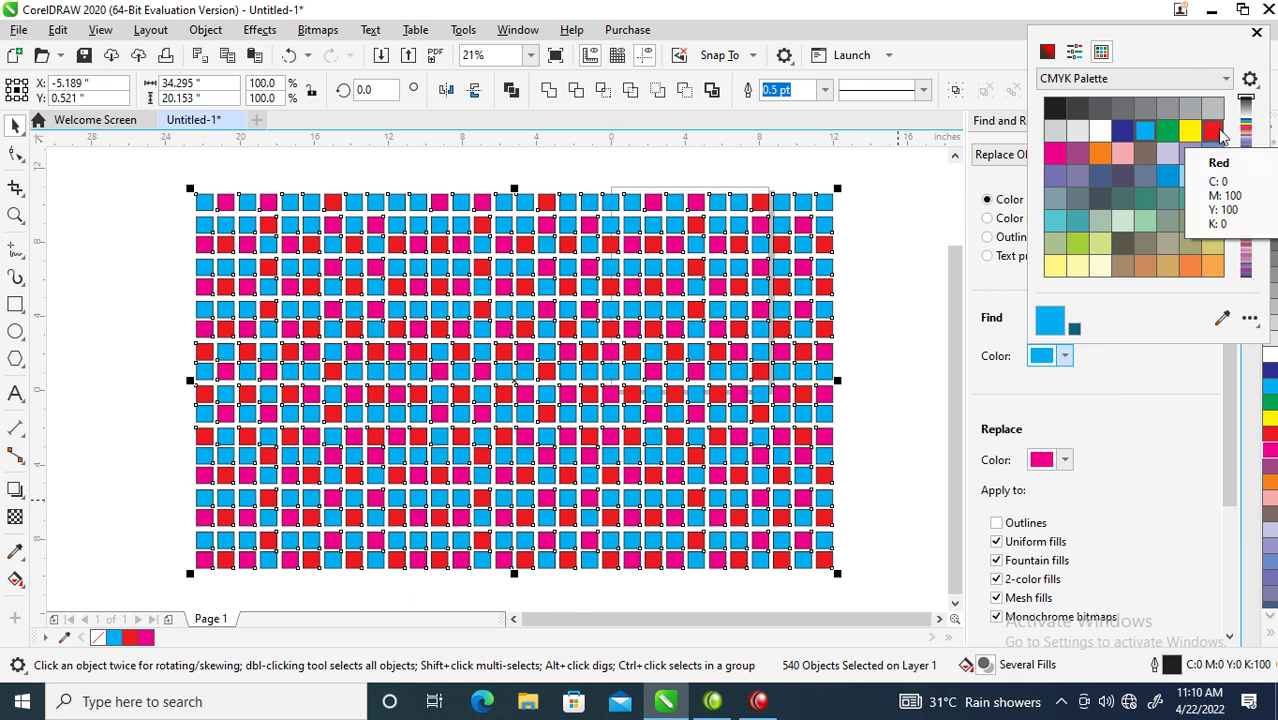
click(1222, 318)
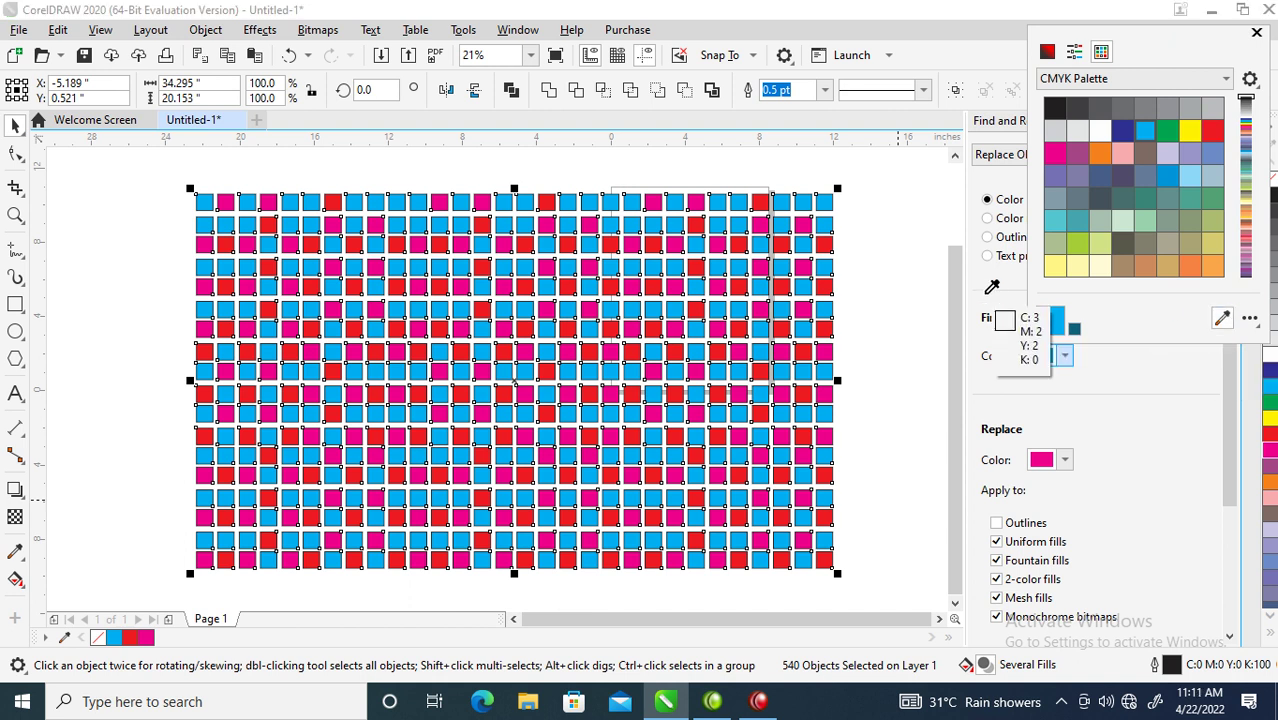
click(766, 208)
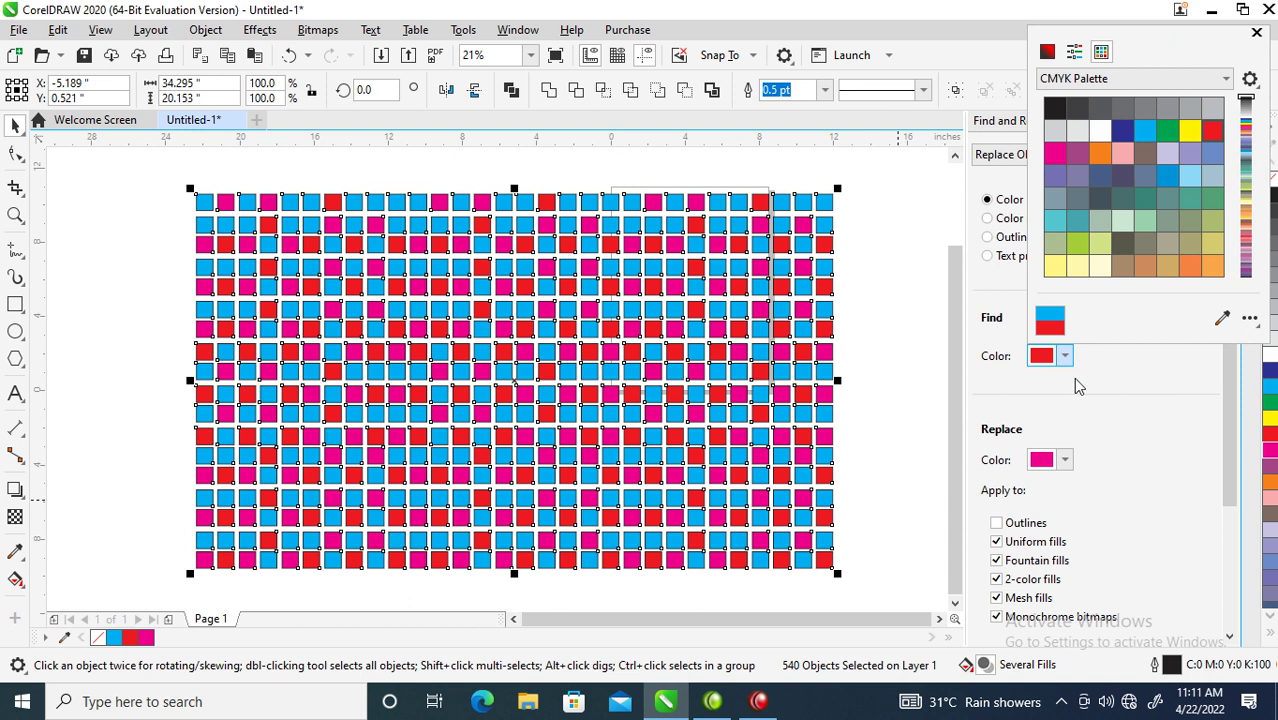
click(1110, 387)
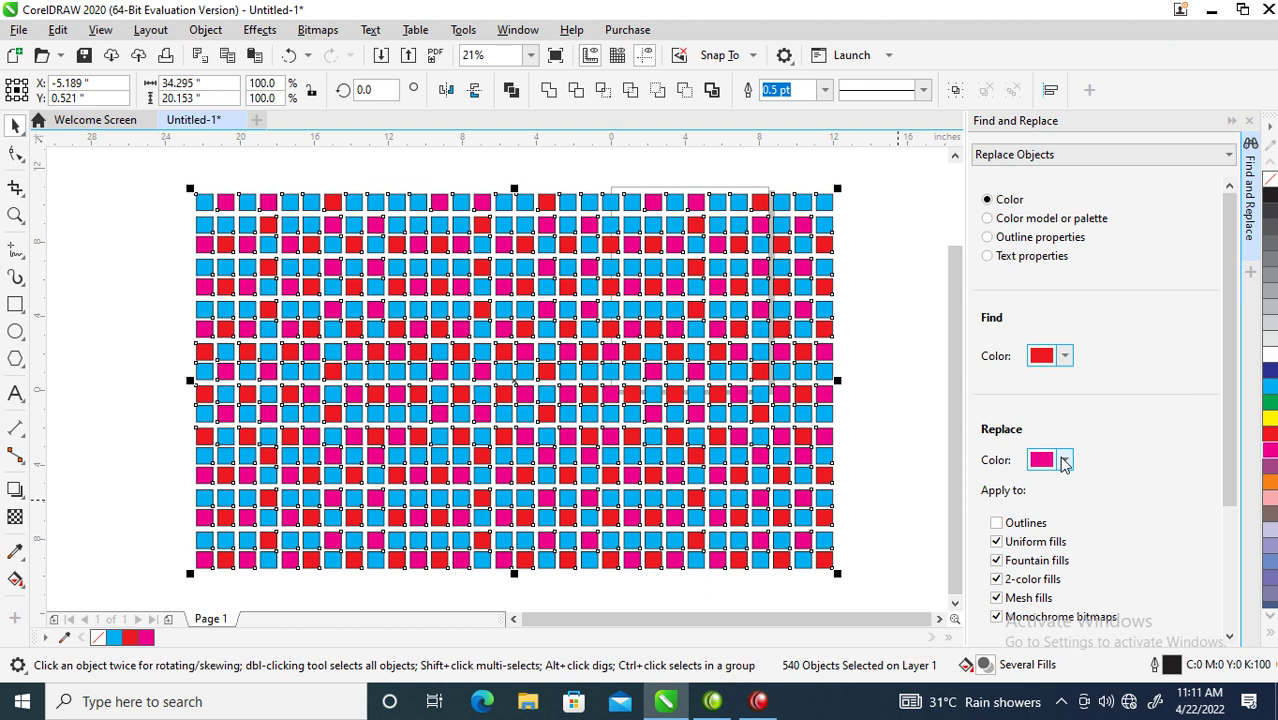
click(1066, 461)
click(1190, 234)
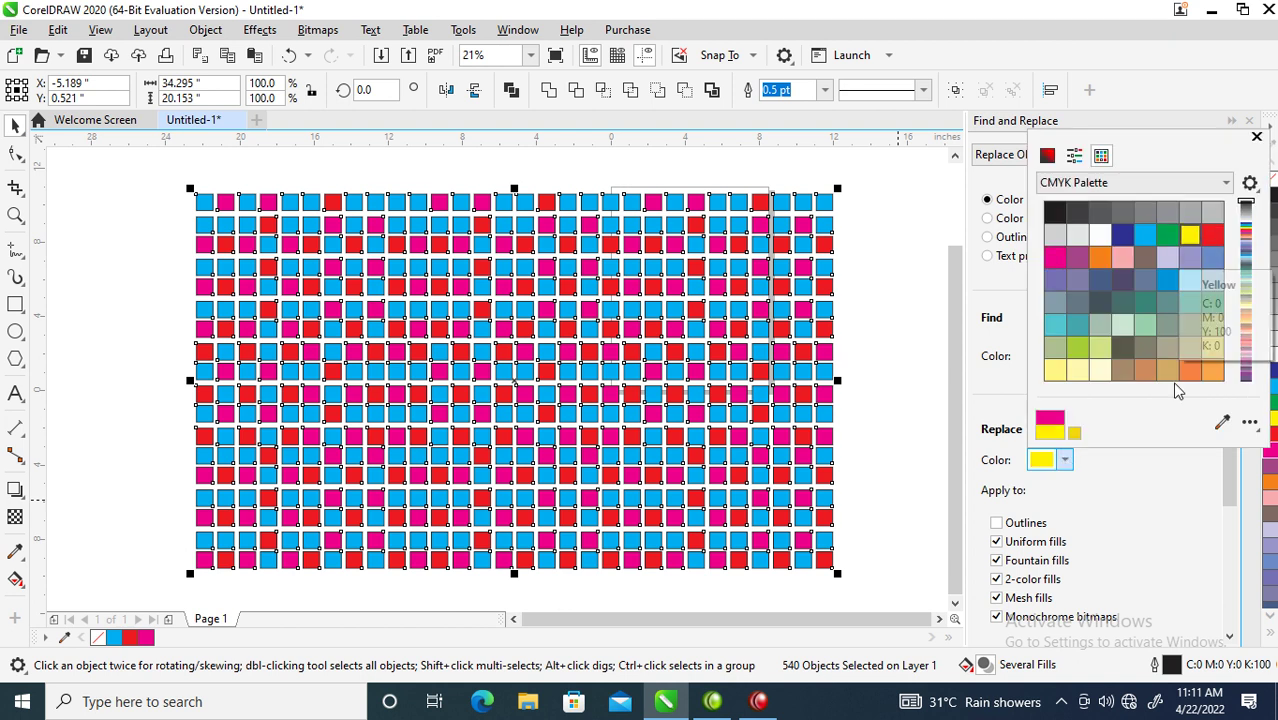
click(1160, 490)
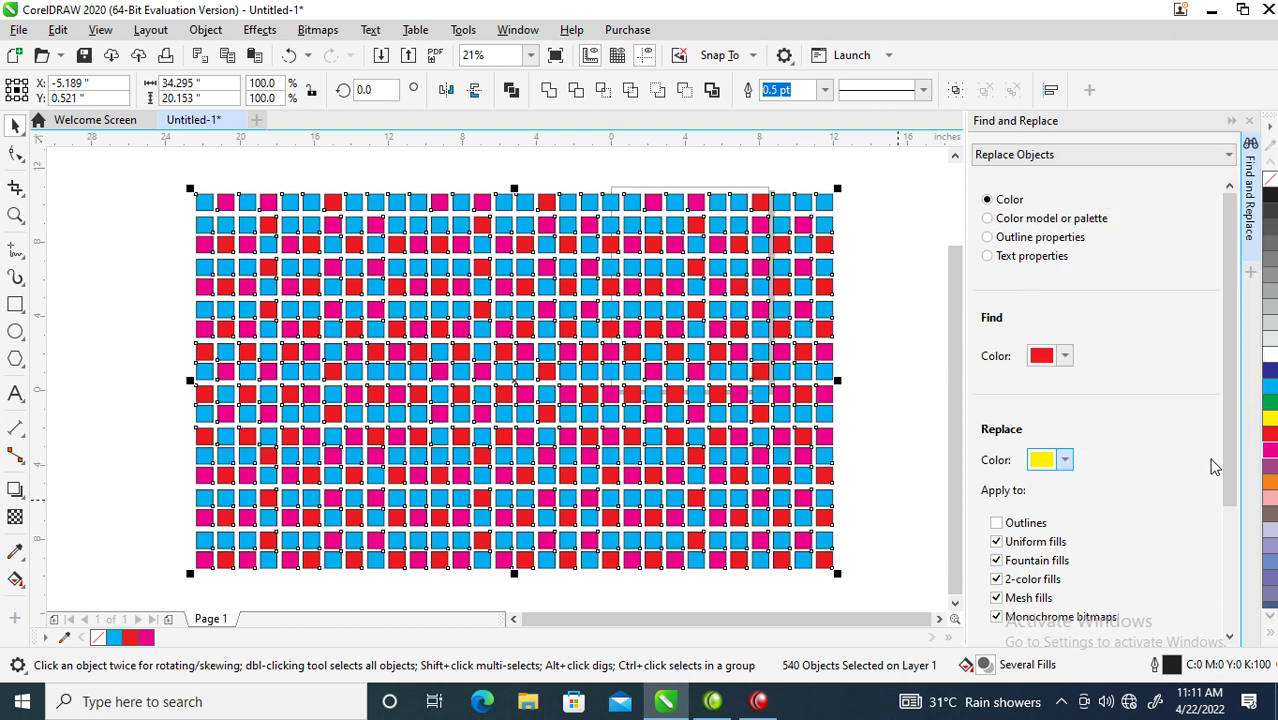
Step: Replace all red fills with yellow, continuing from the page start and dismissing the message
drag(1222, 415, 1215, 562)
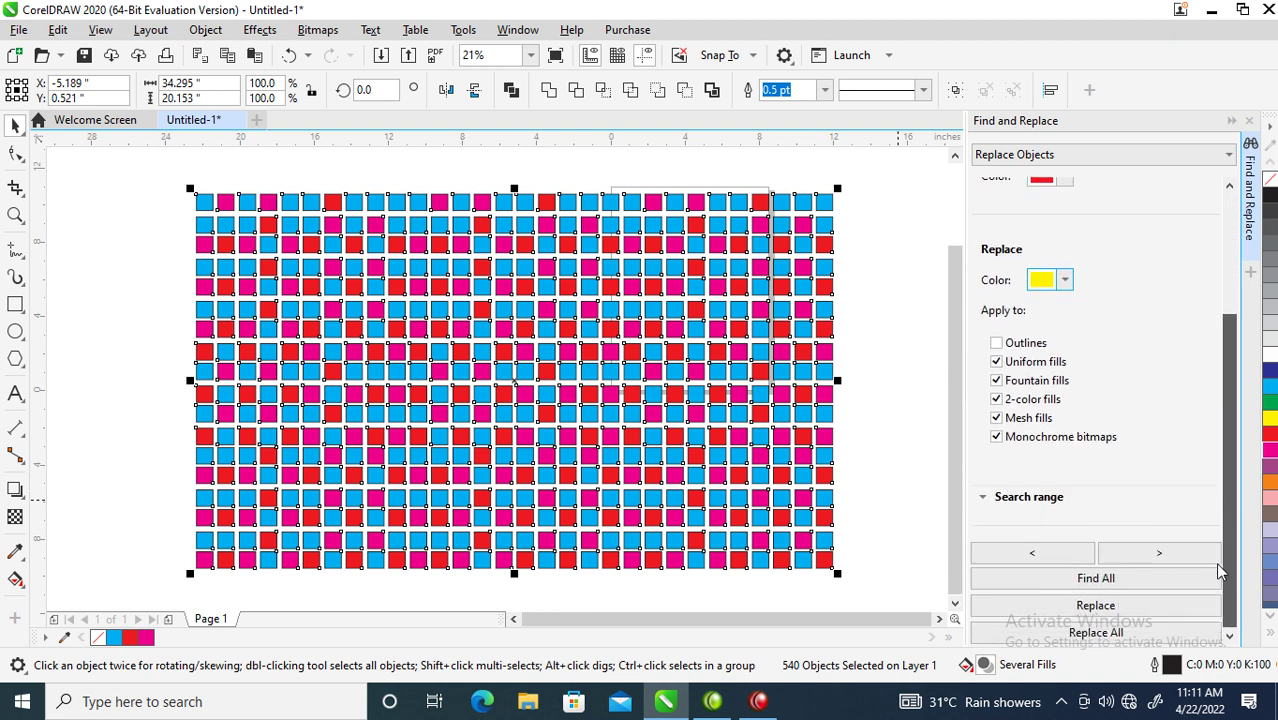
click(1078, 636)
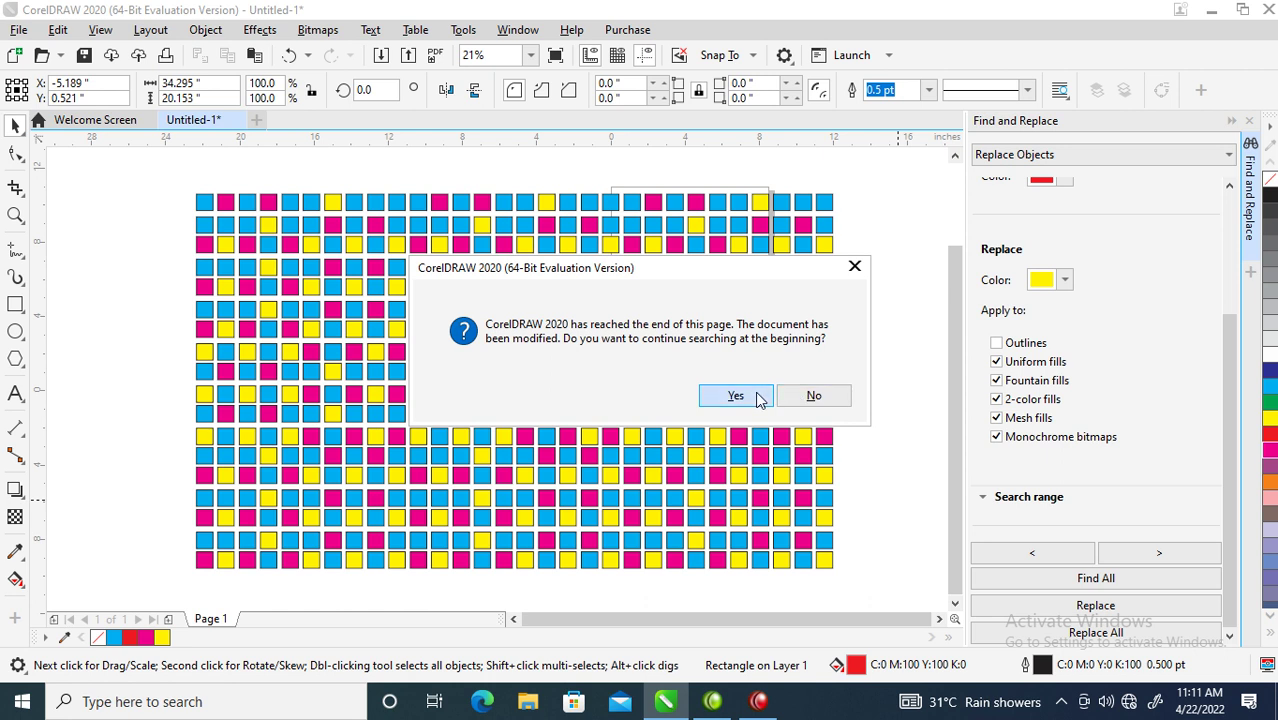
click(738, 396)
click(710, 268)
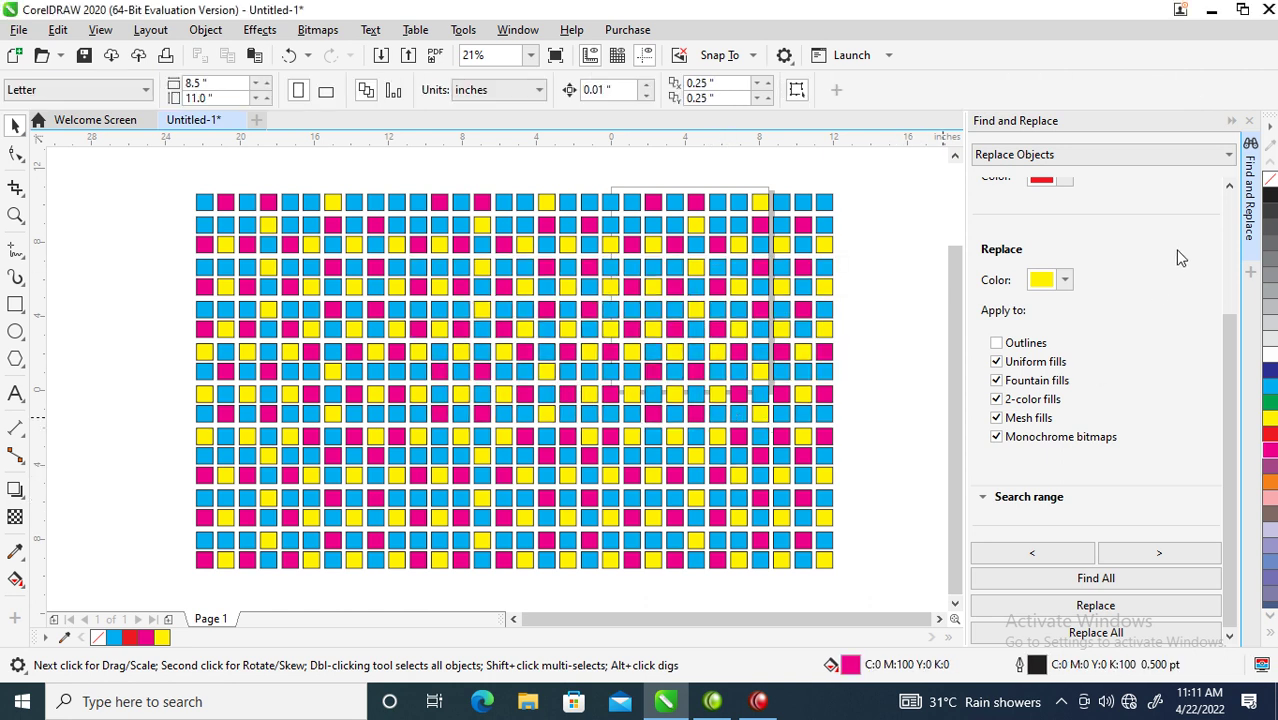
Step: Sample magenta from a square as the find colour and set green as the replacement
drag(1238, 342, 1237, 214)
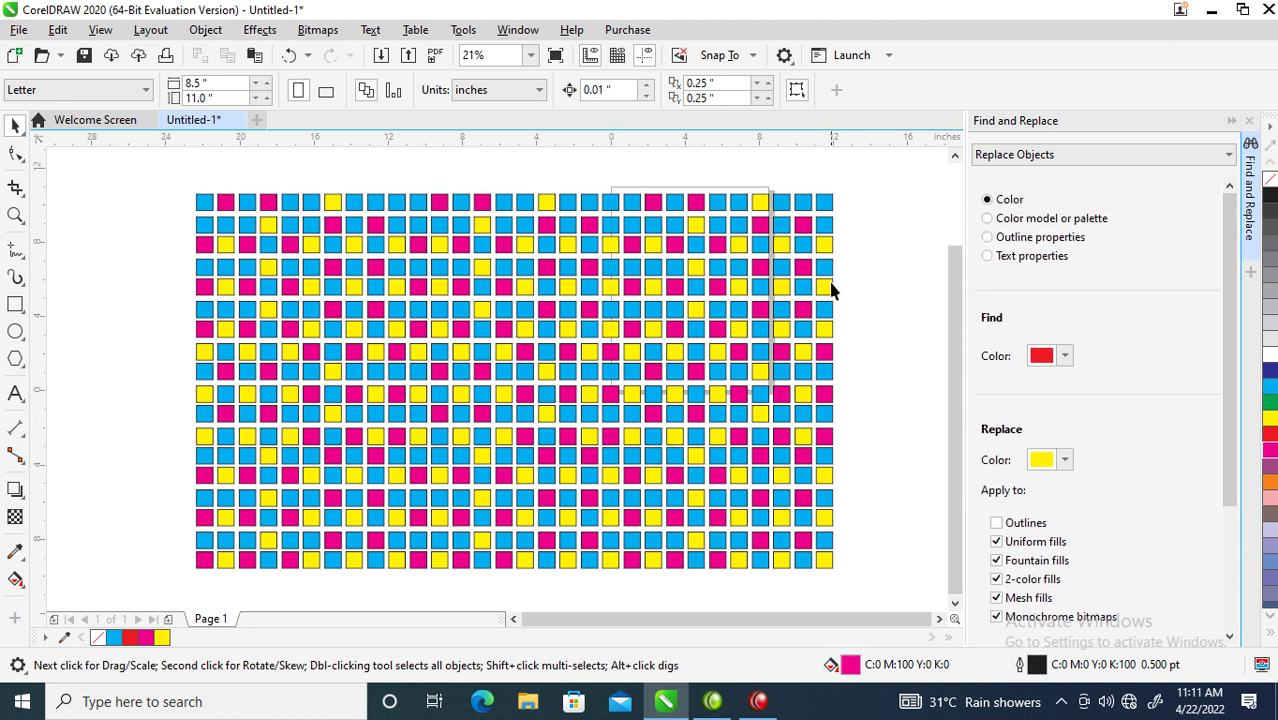
click(1065, 357)
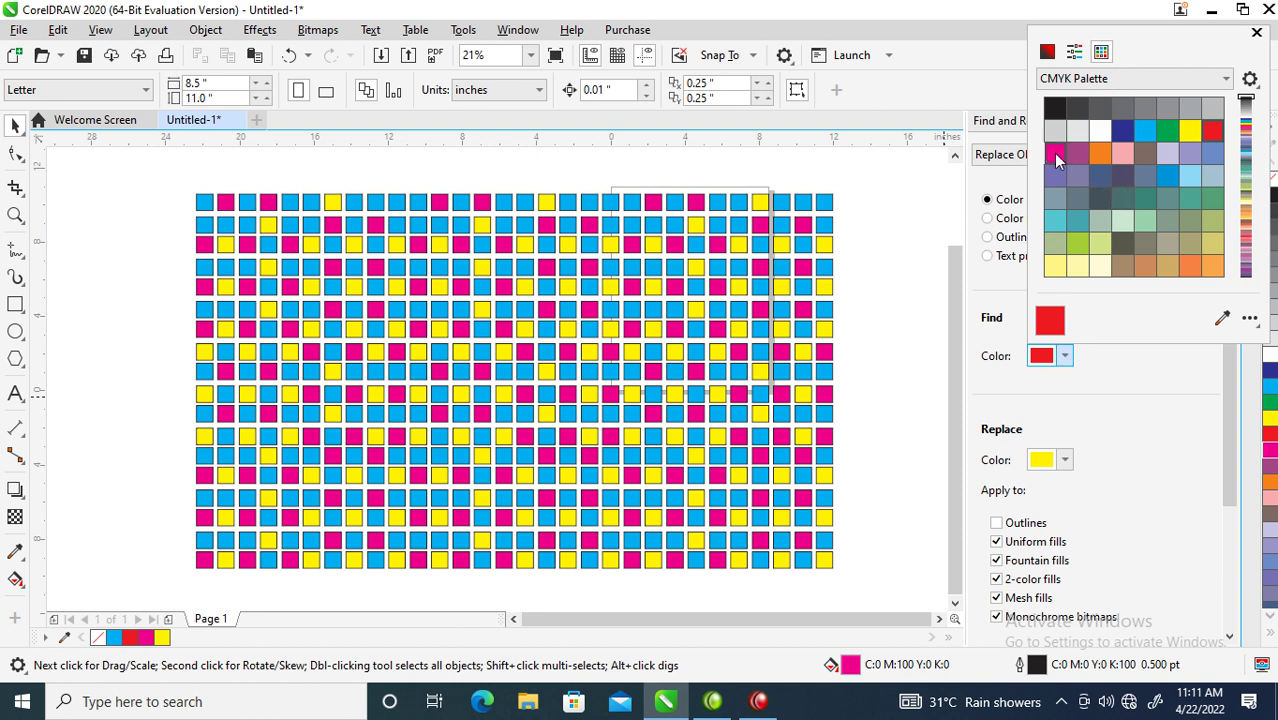
click(1222, 318)
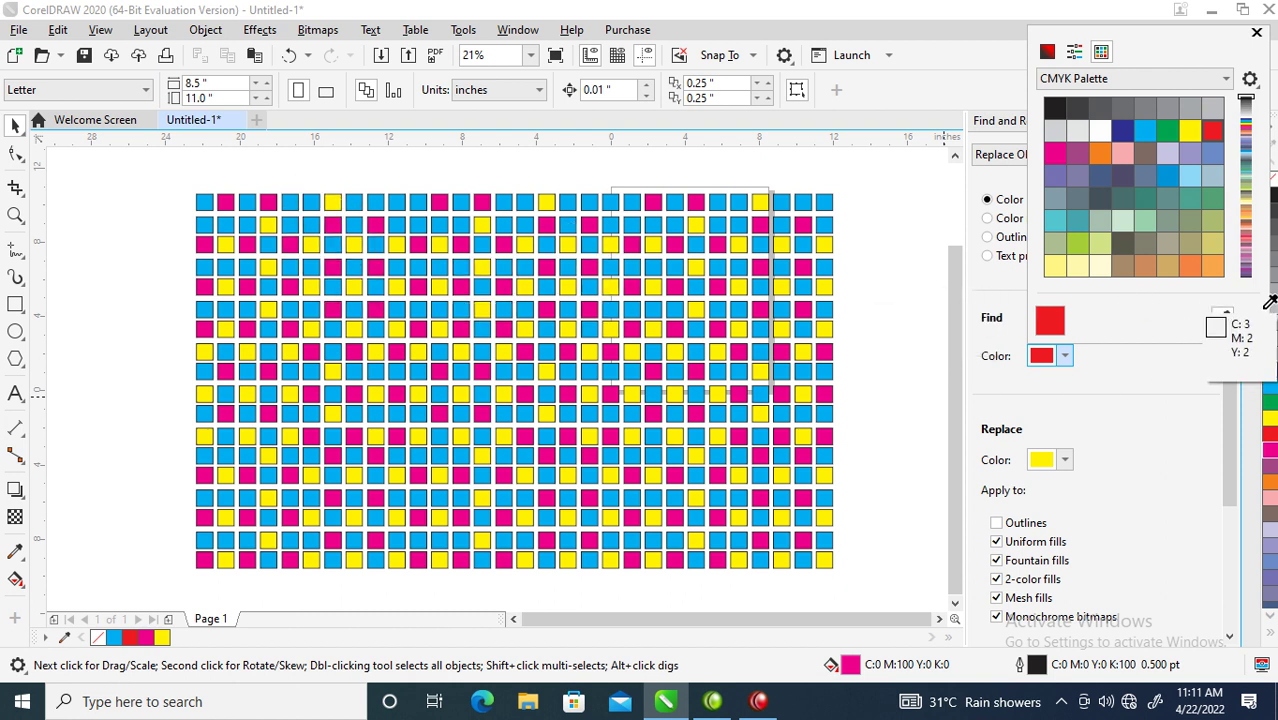
click(273, 201)
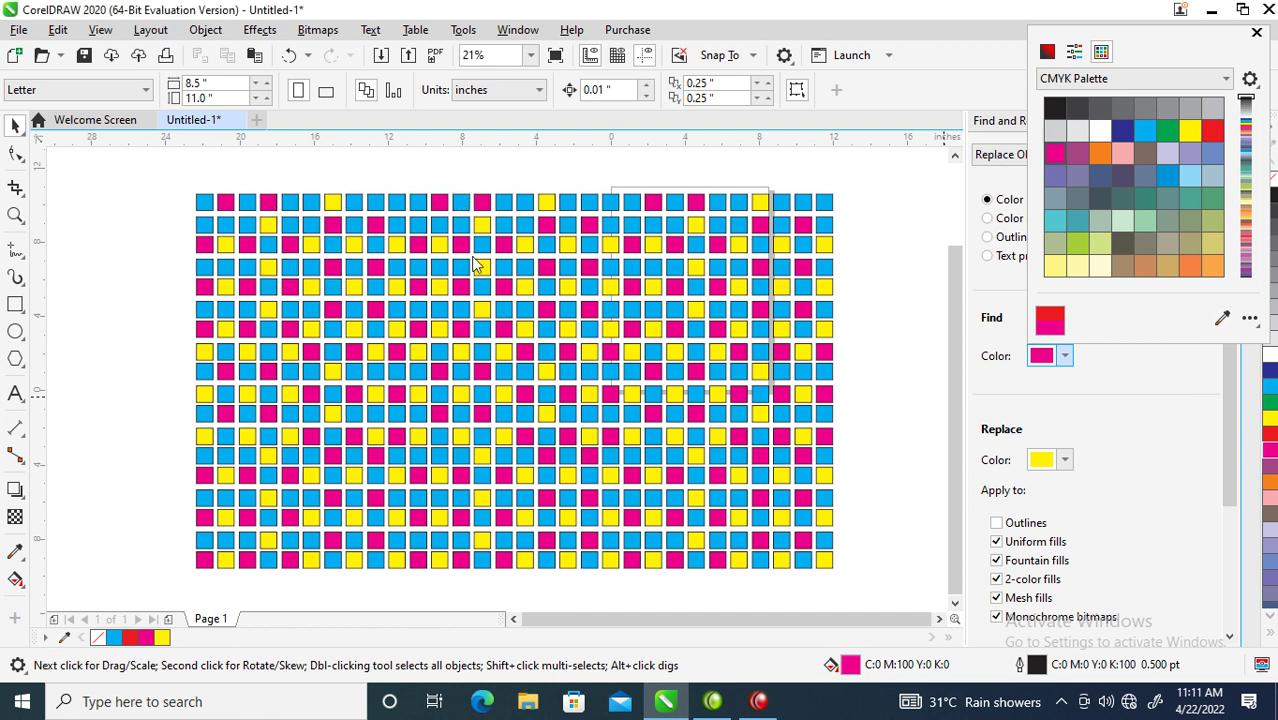
click(1134, 451)
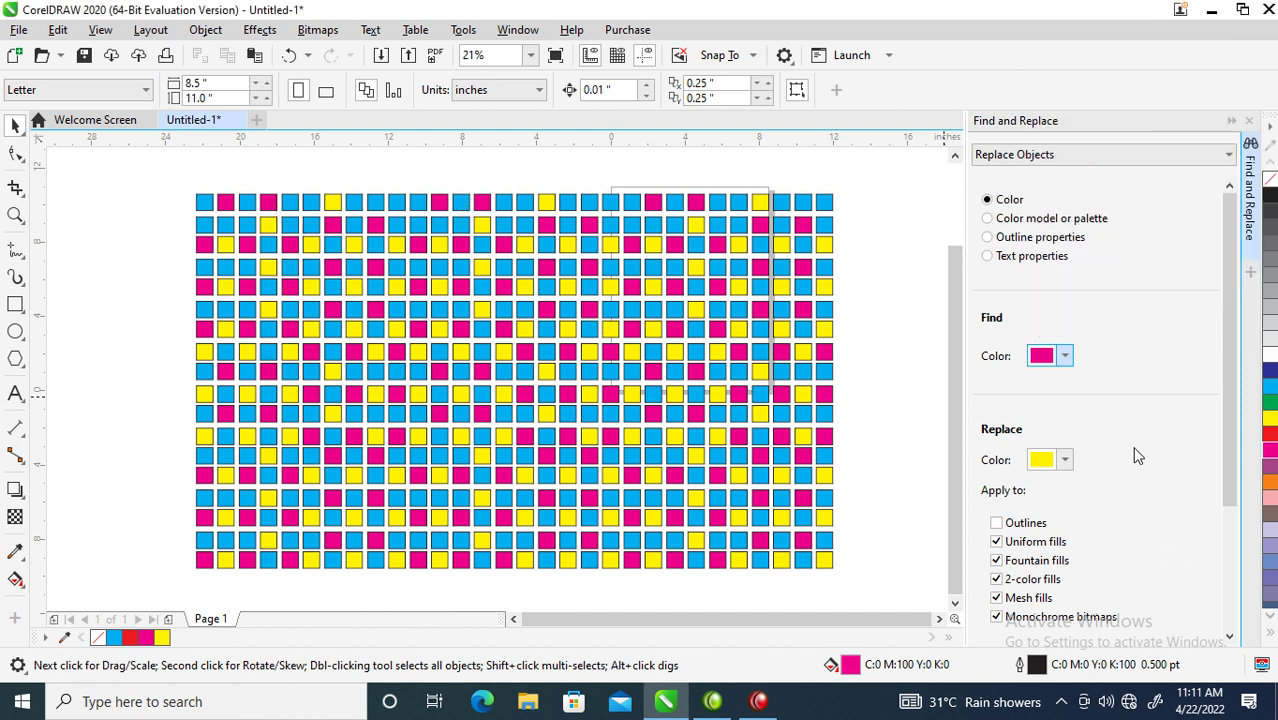
click(1065, 461)
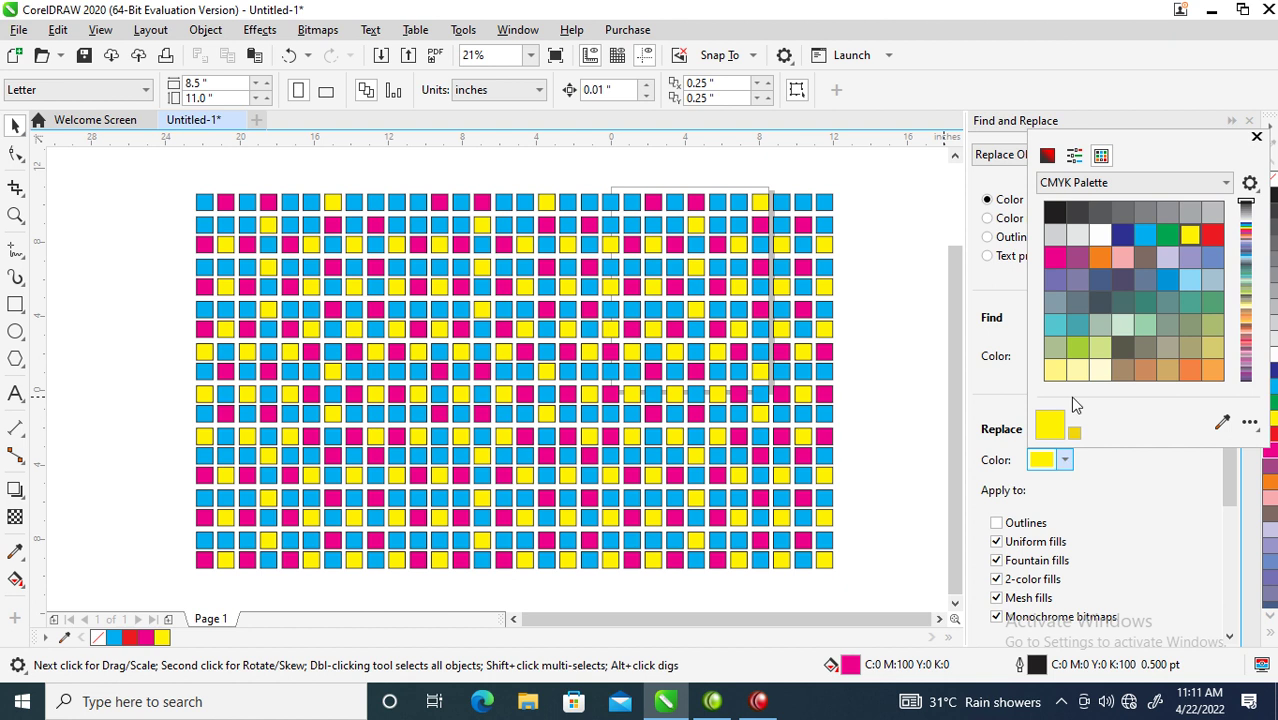
click(1163, 234)
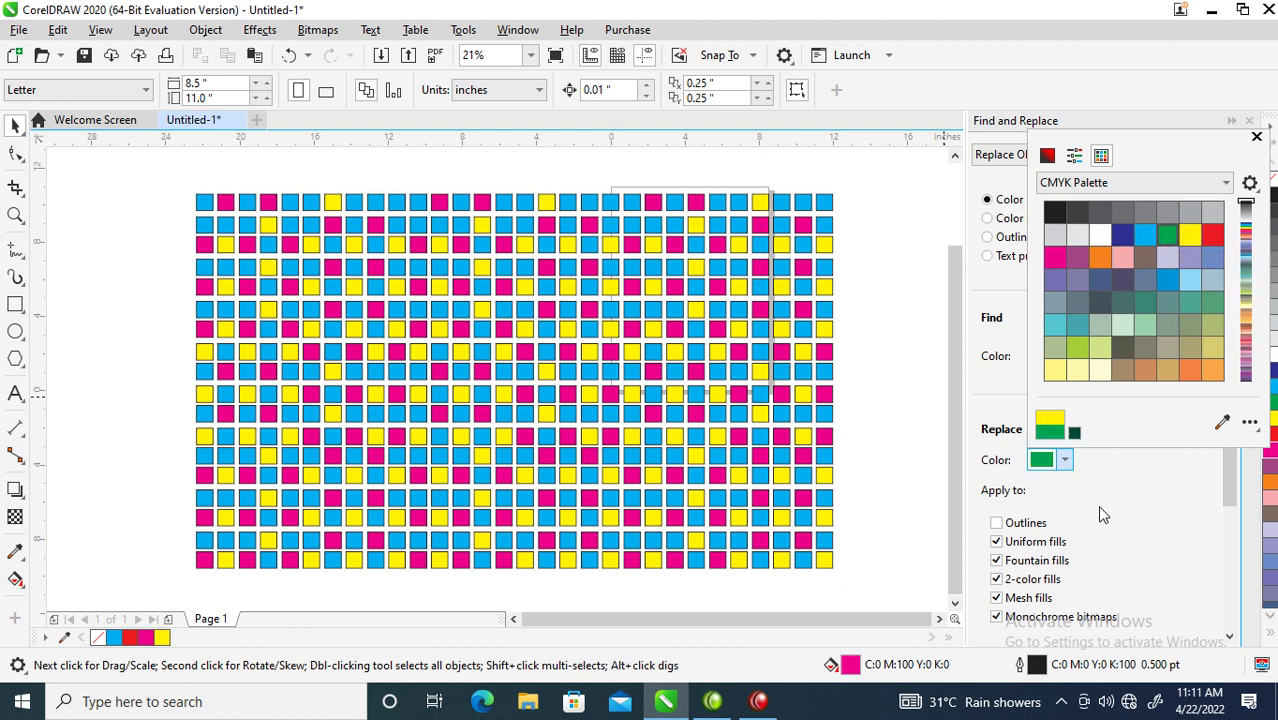
click(1141, 533)
Step: Replace all magenta fills with green, declining to search again from the beginning
scroll(1235, 615, down, 3)
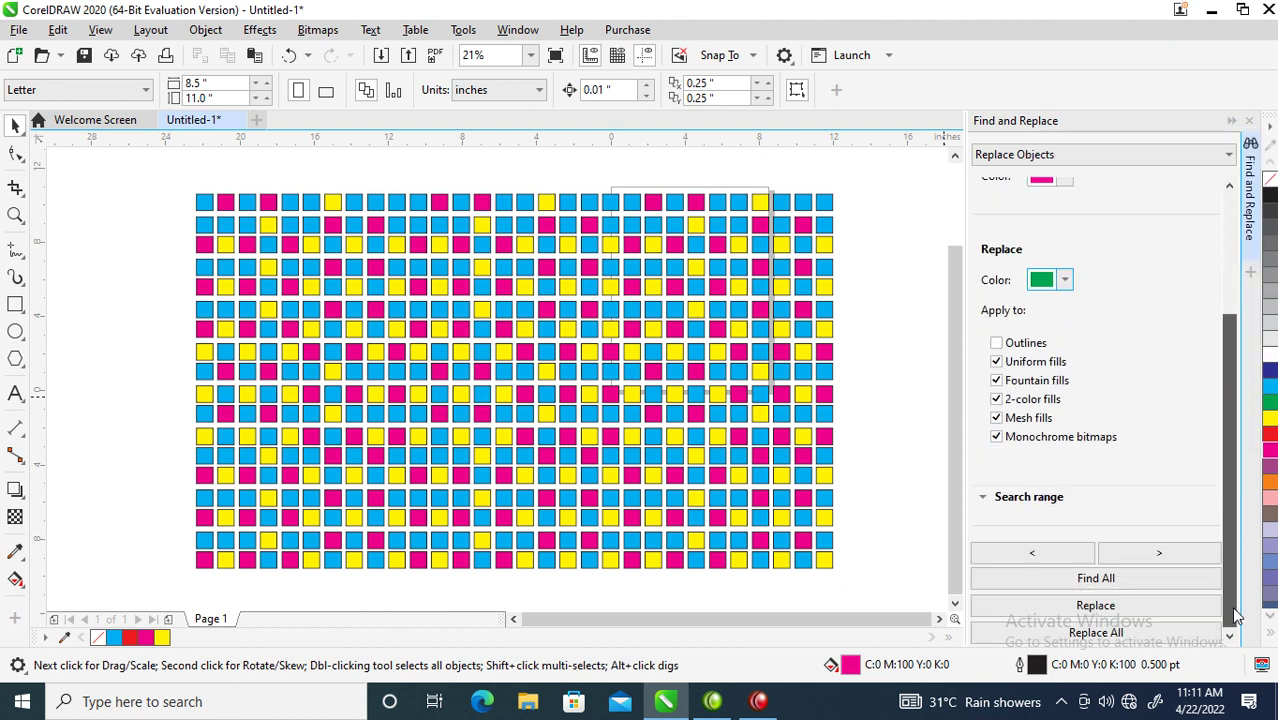
click(1100, 630)
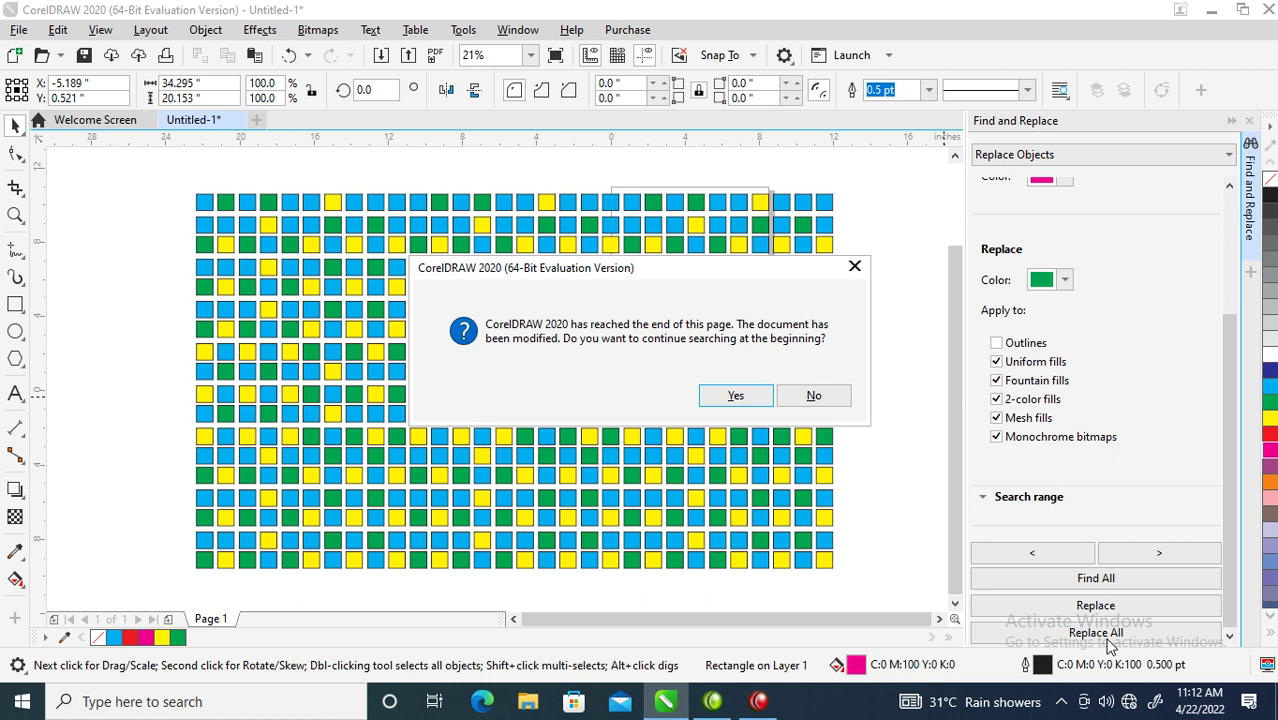
click(840, 400)
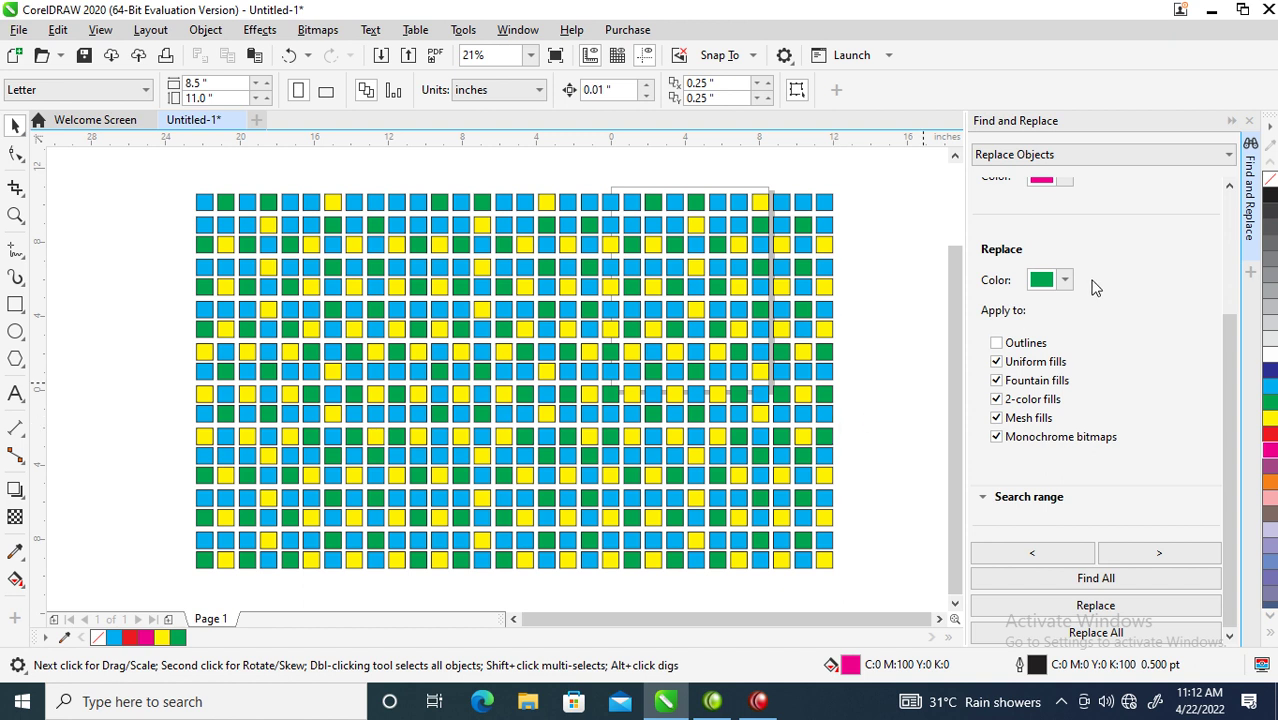
Step: Sample a cyan square with the eyedropper as the colour to find
scroll(1236, 366, up, 3)
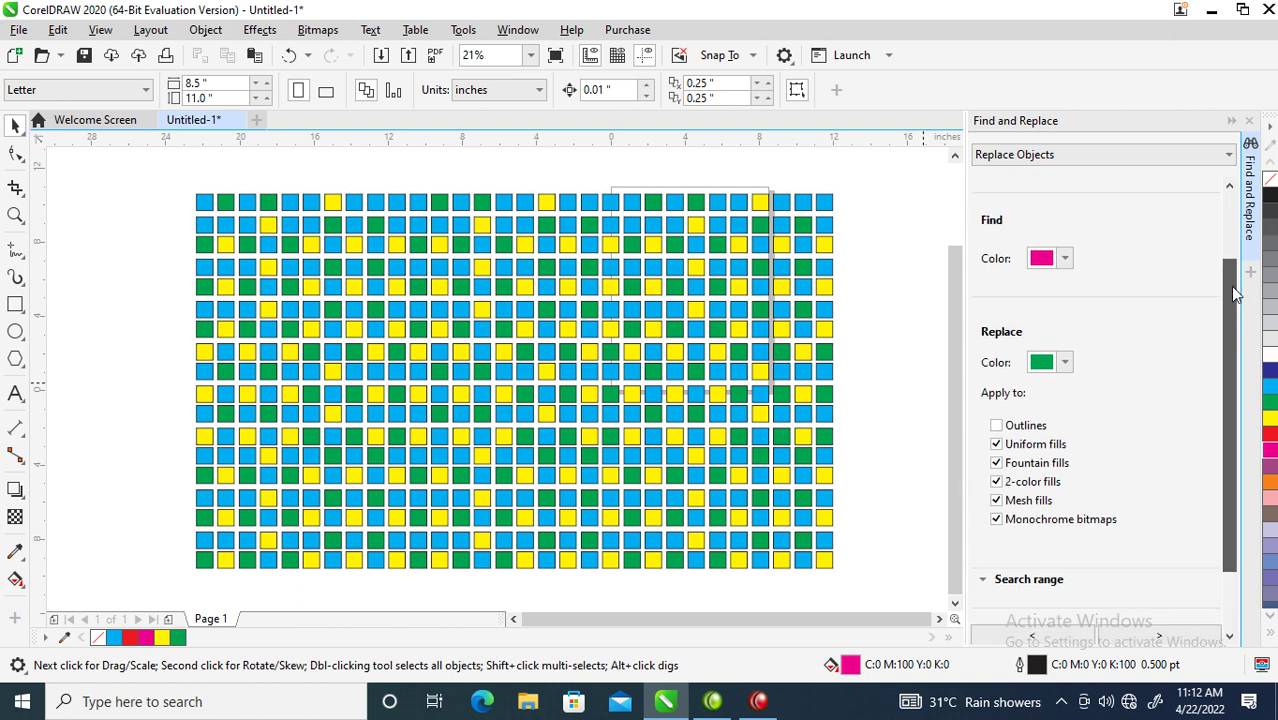
click(1066, 290)
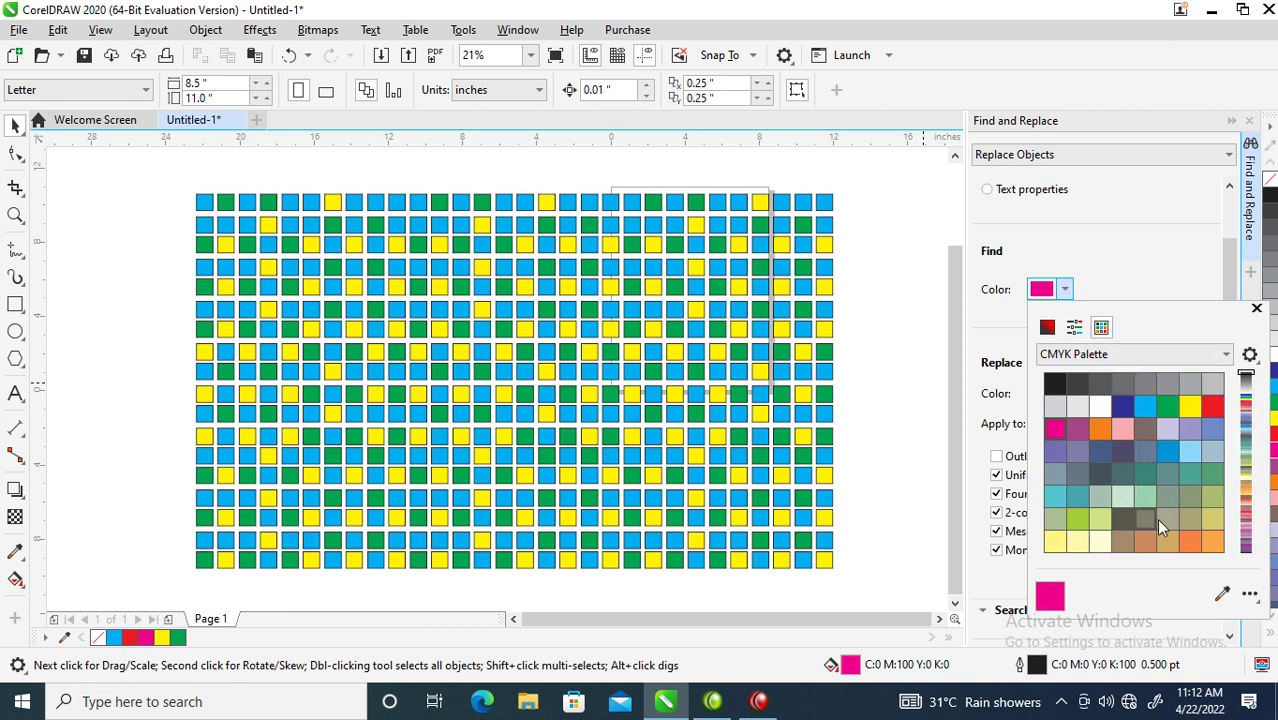
click(1224, 592)
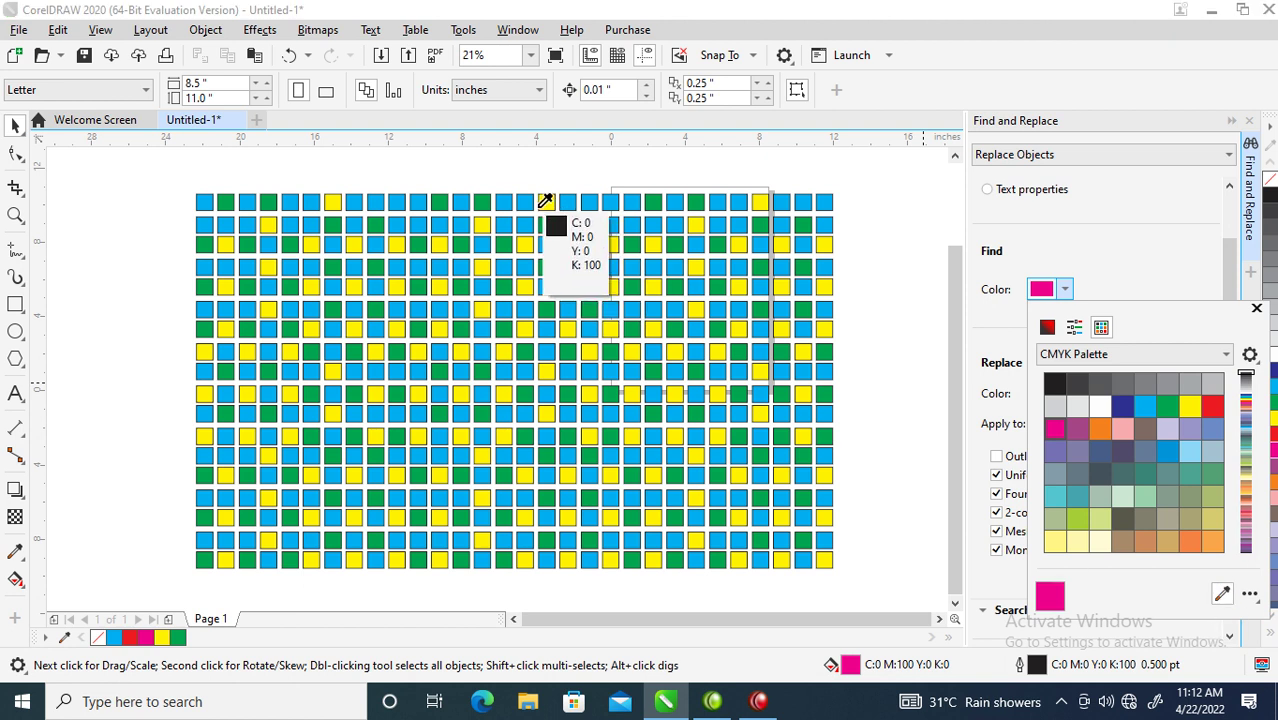
click(528, 198)
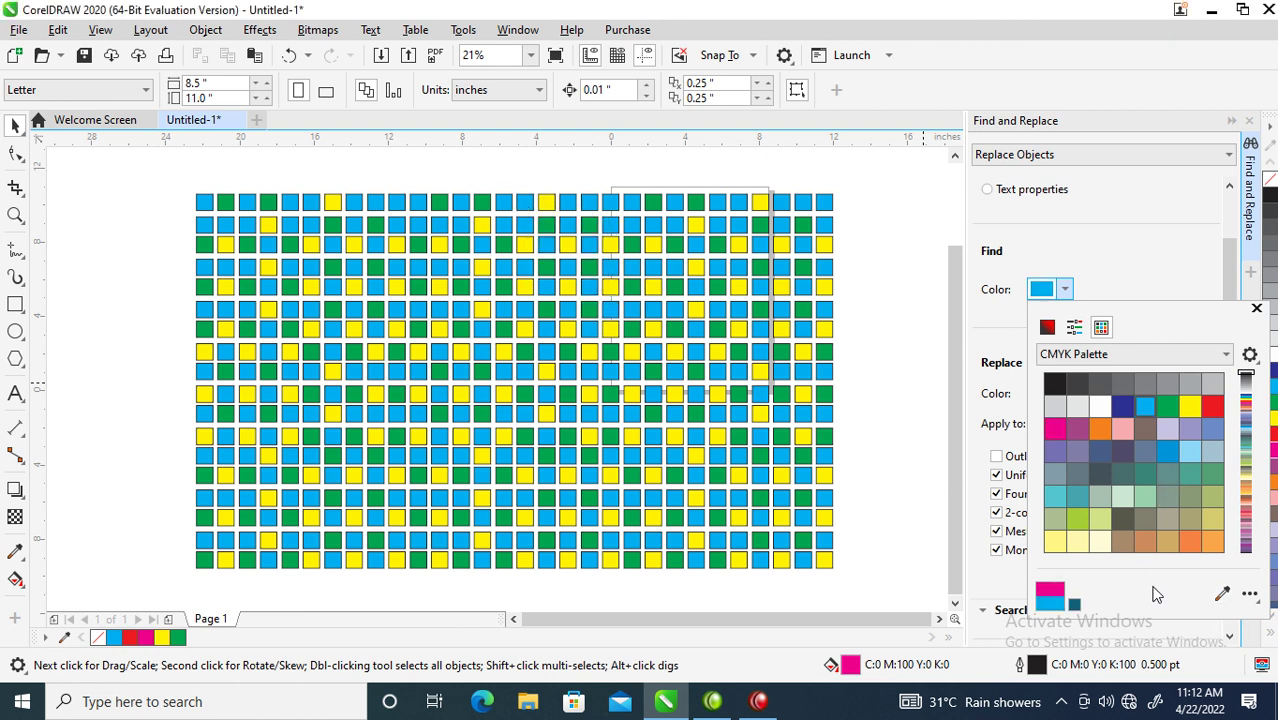
click(1129, 250)
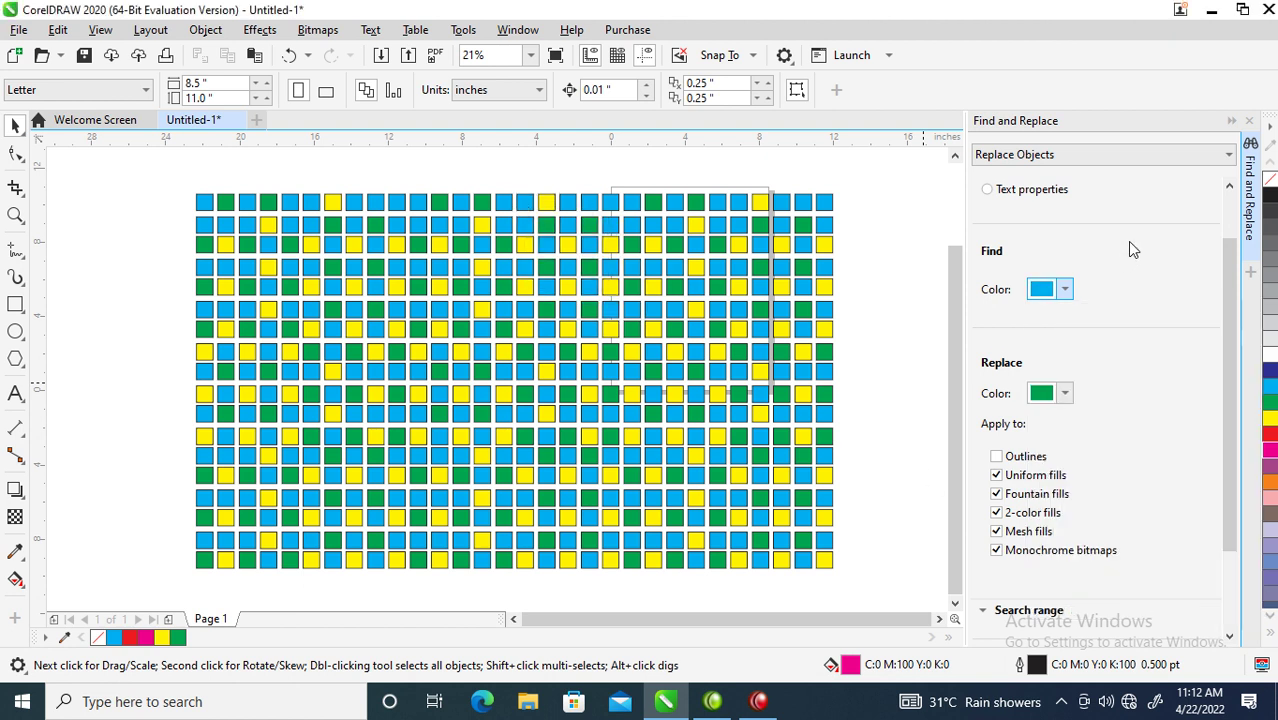
Step: Set dark royal blue as the replacement and replace every cyan fill
click(1066, 395)
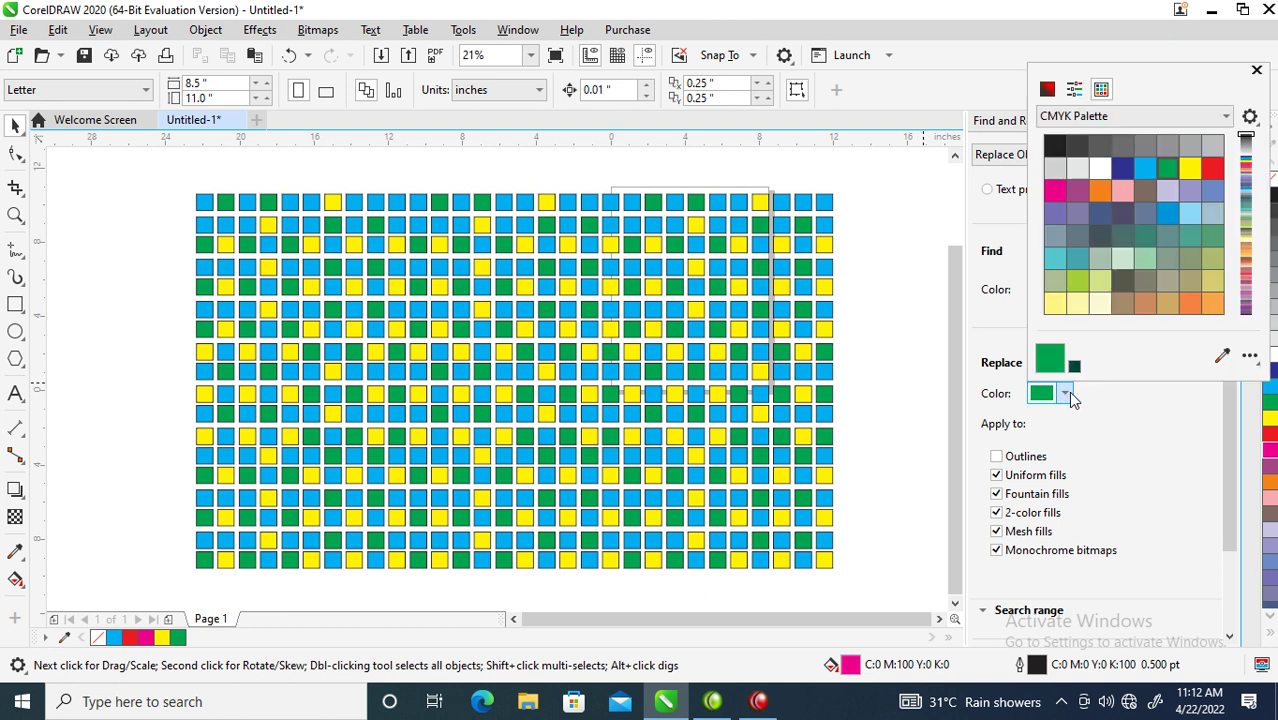
click(1122, 170)
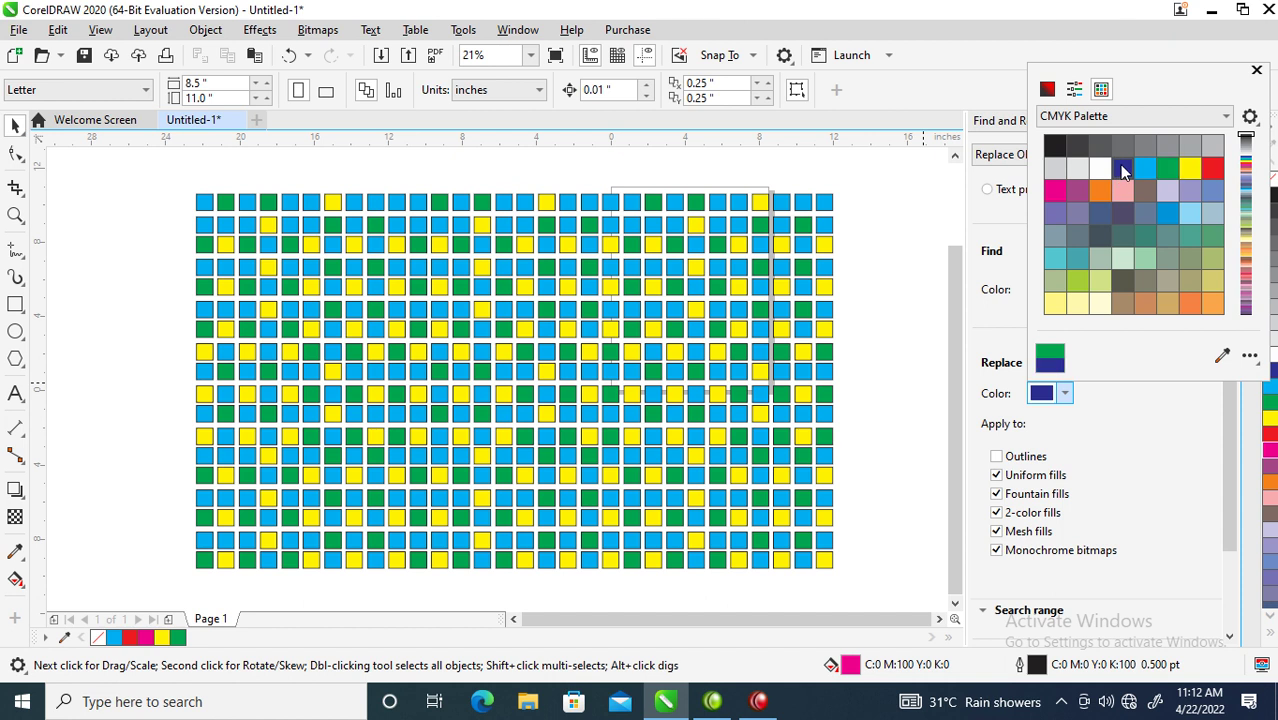
click(1168, 446)
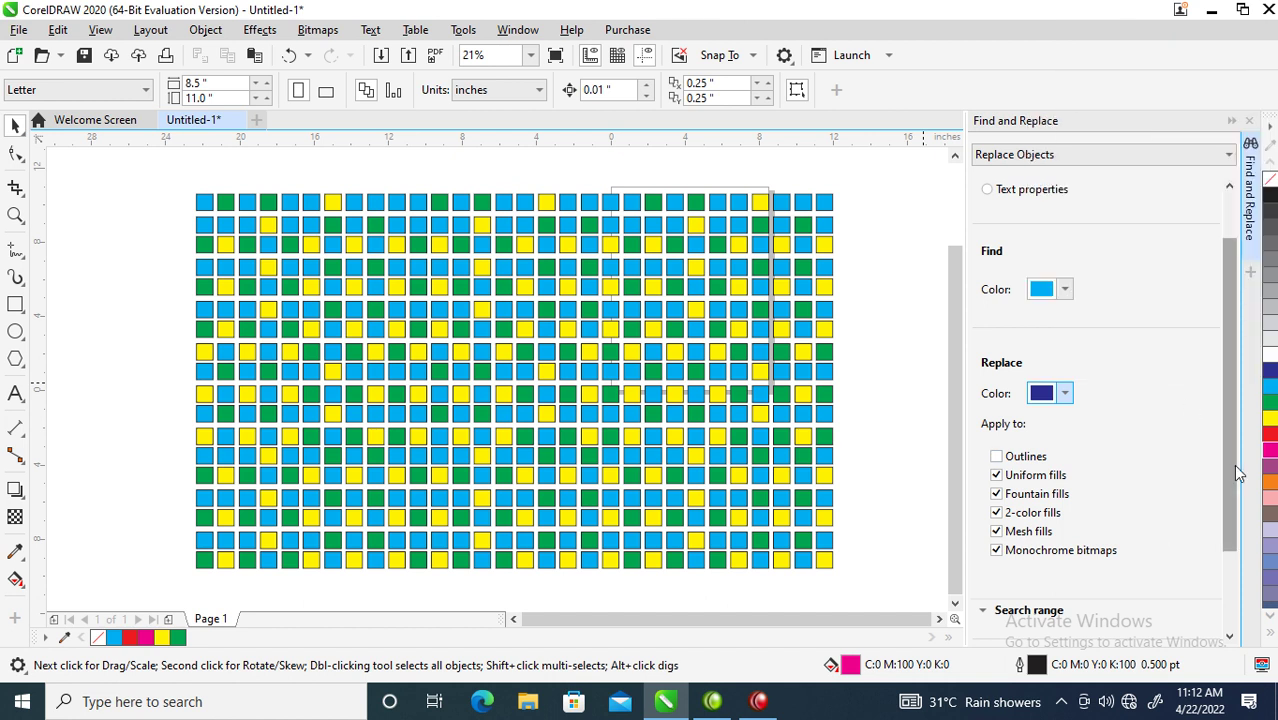
drag(1236, 478, 1230, 641)
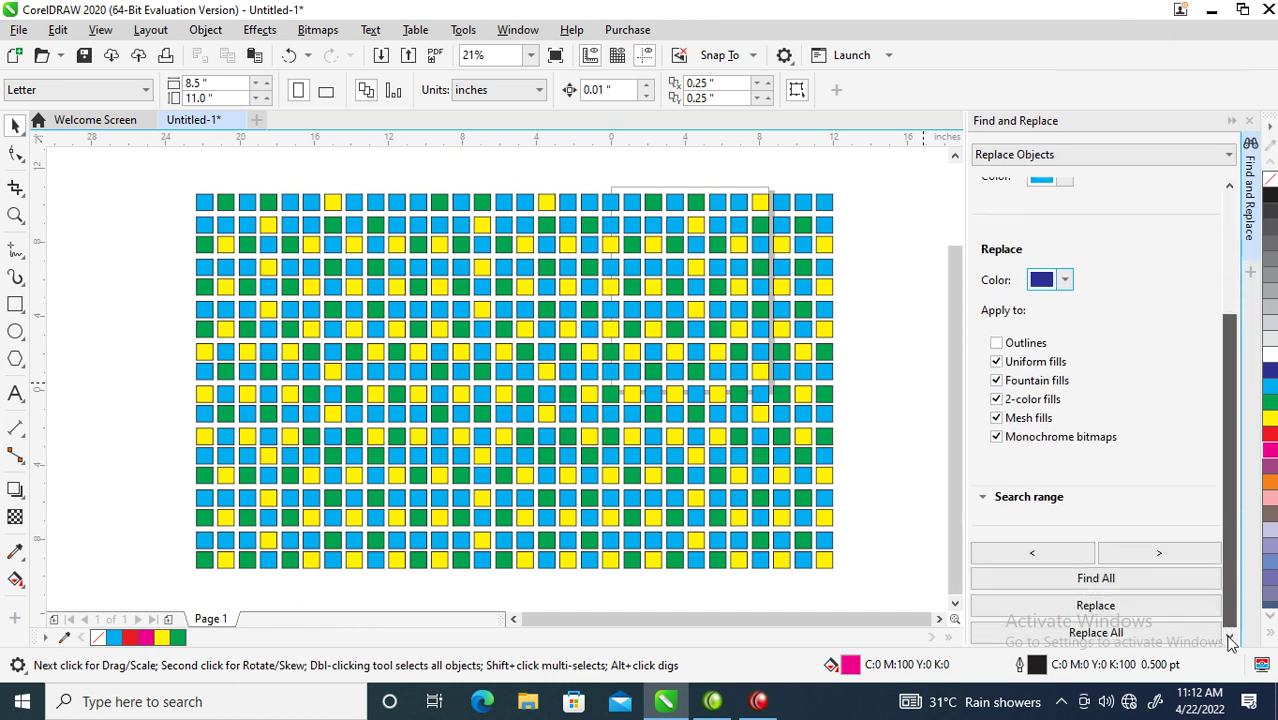
click(1097, 633)
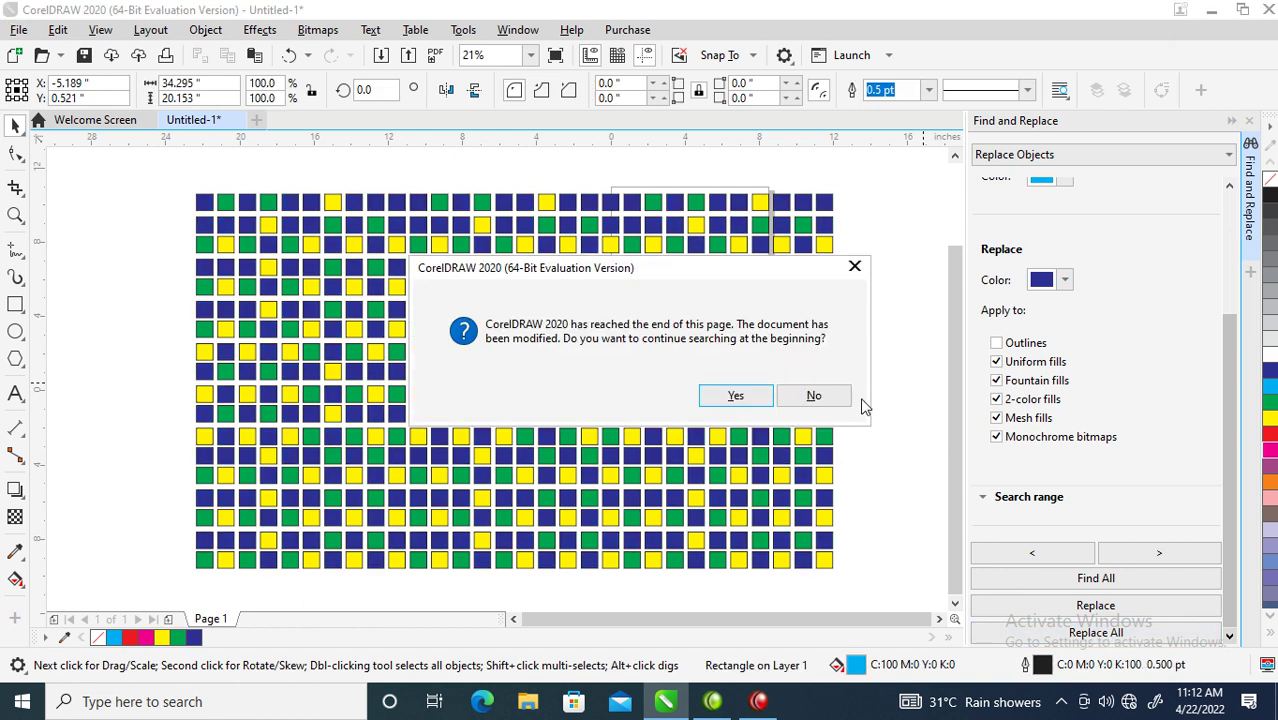
click(855, 266)
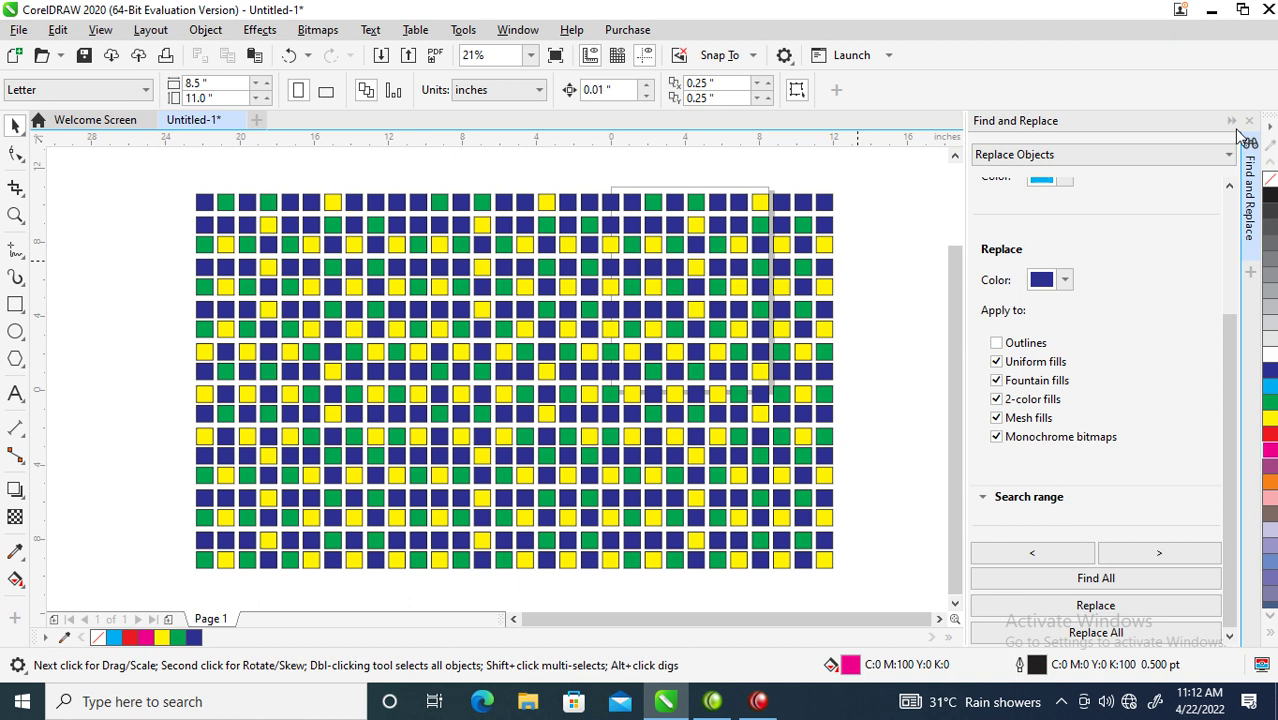